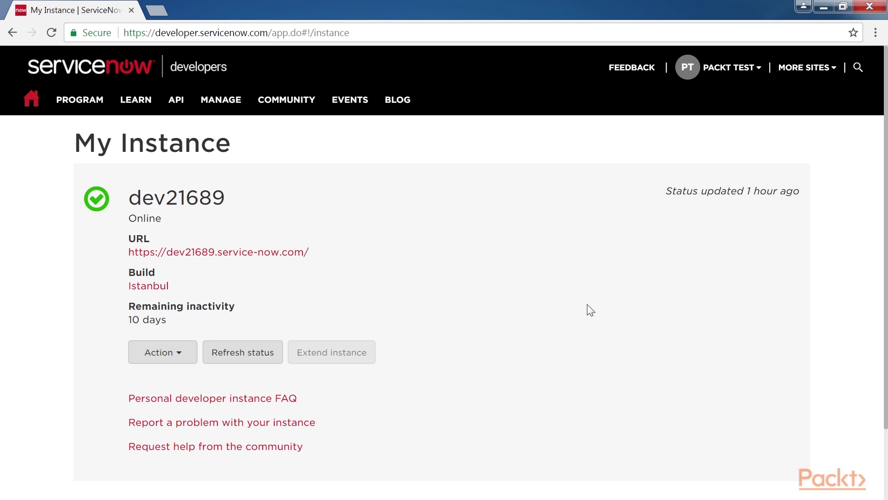
Step: Activate the Service Mapping plugin only, without demo data, on the dev21689 instance
scroll(592, 310, "down", 2)
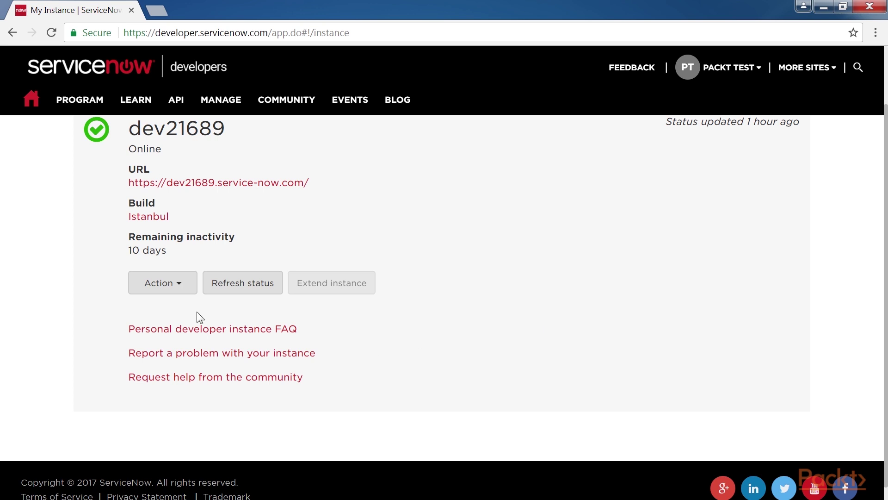
left_click(190, 296)
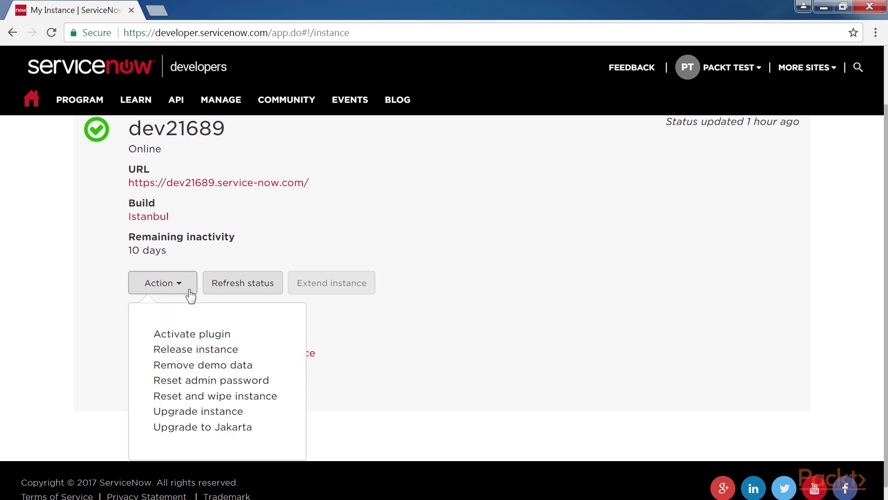
left_click(190, 337)
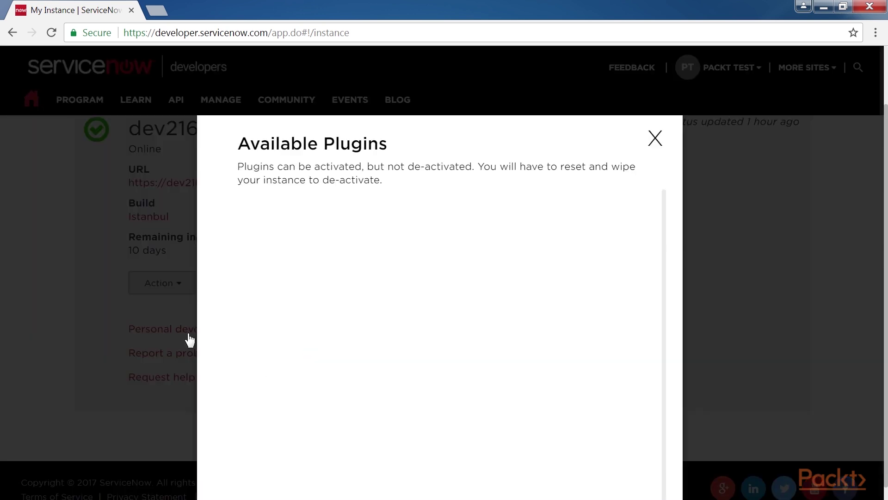
scroll(657, 309, "down", 15)
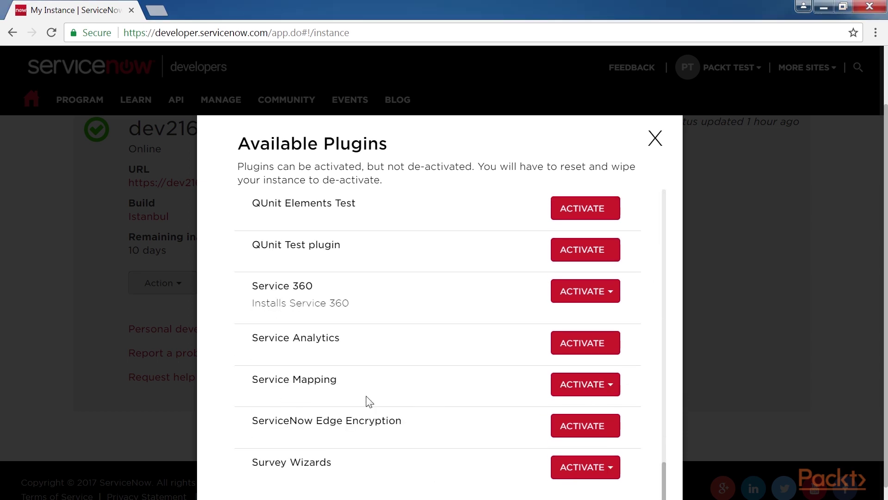
left_click(610, 391)
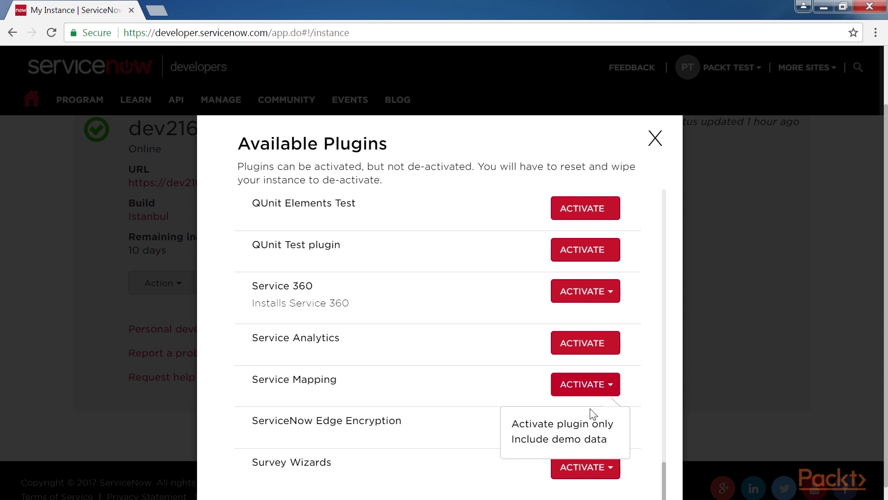
left_click(580, 424)
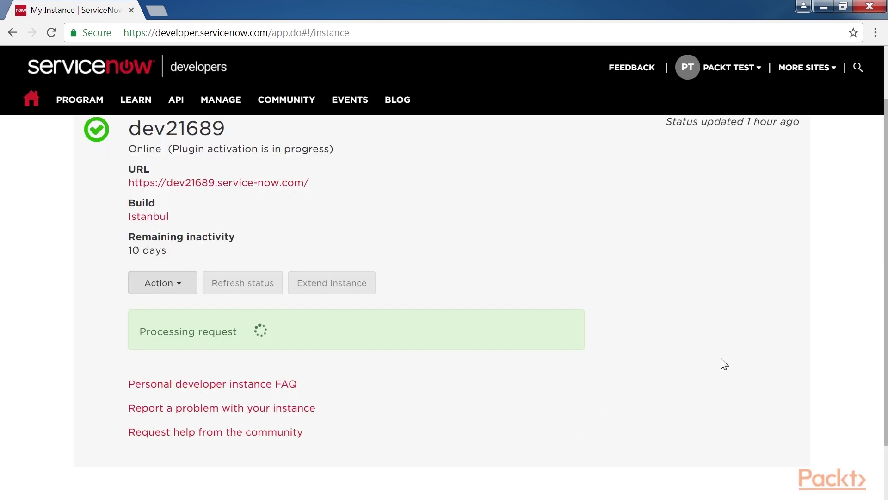
Step: After activation completes, open the dev21689 instance's System Administration homepage
scroll(725, 364, "up", 2)
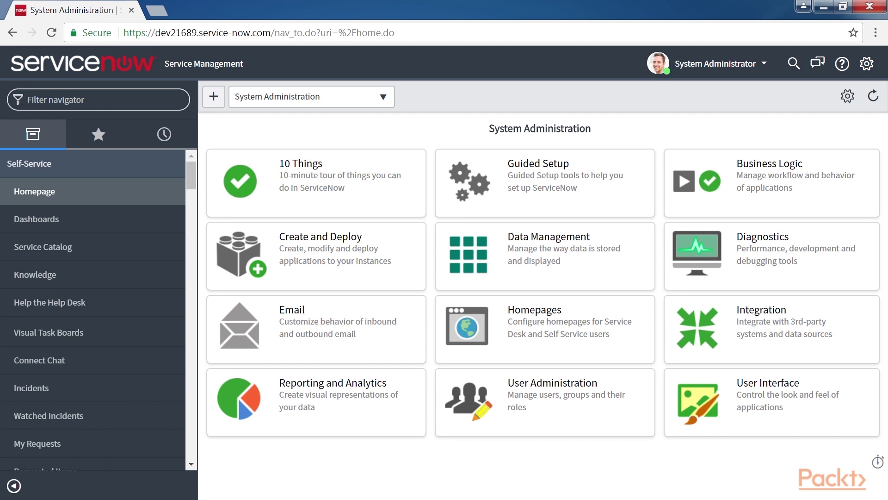
Step: Filter the navigator for 'service mapping' and open Administration > MID Servers to confirm MID Server 1
type("serv")
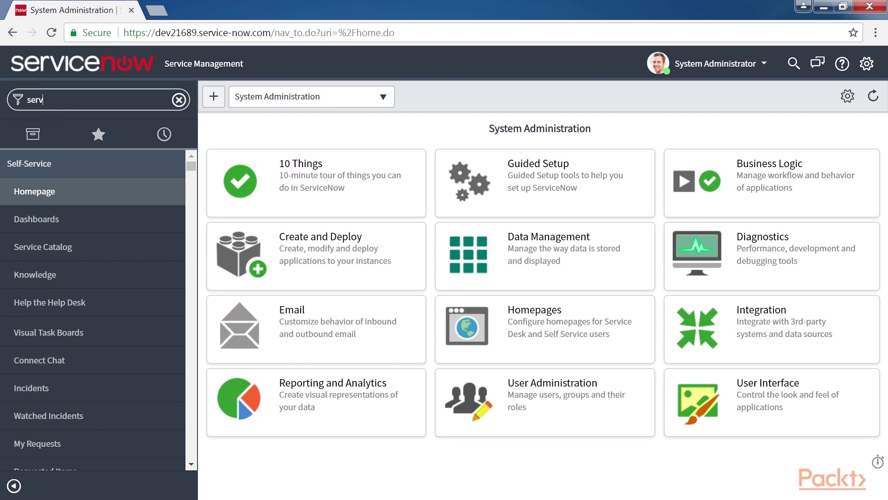
type("ice mapping")
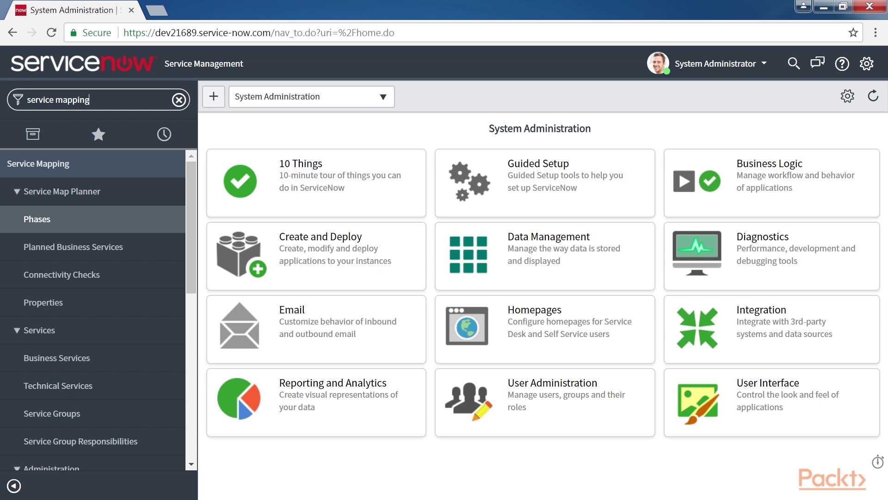
scroll(133, 300, "down", 3)
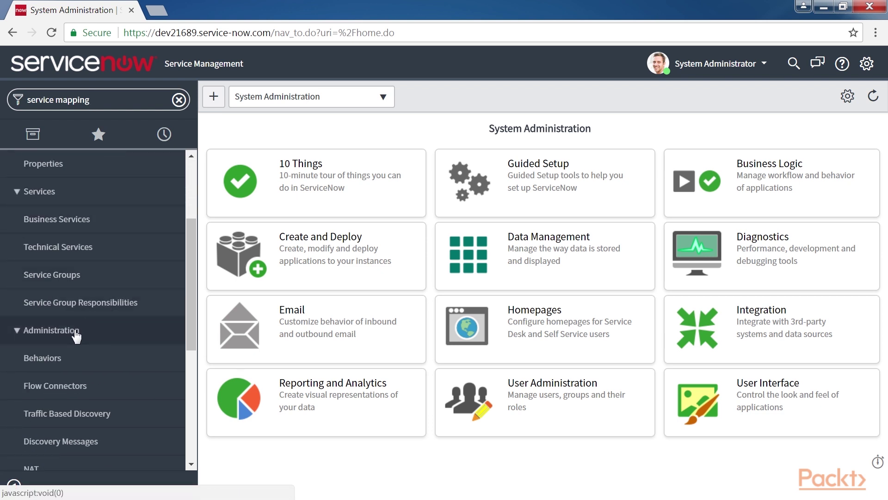
scroll(77, 336, "down", 5)
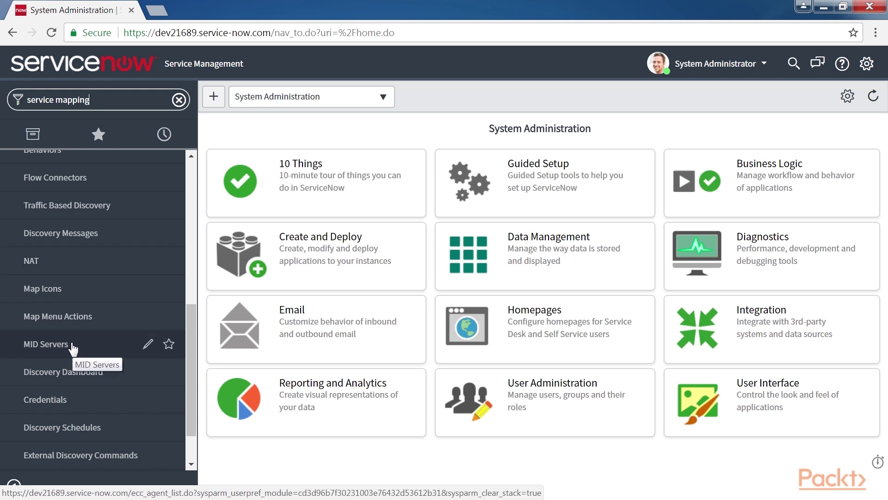
left_click(71, 344)
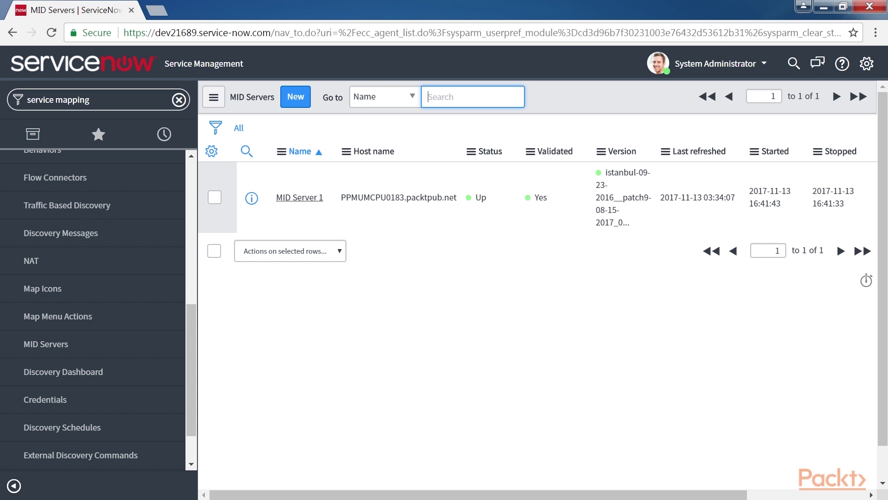
scroll(109, 272, "up", 2)
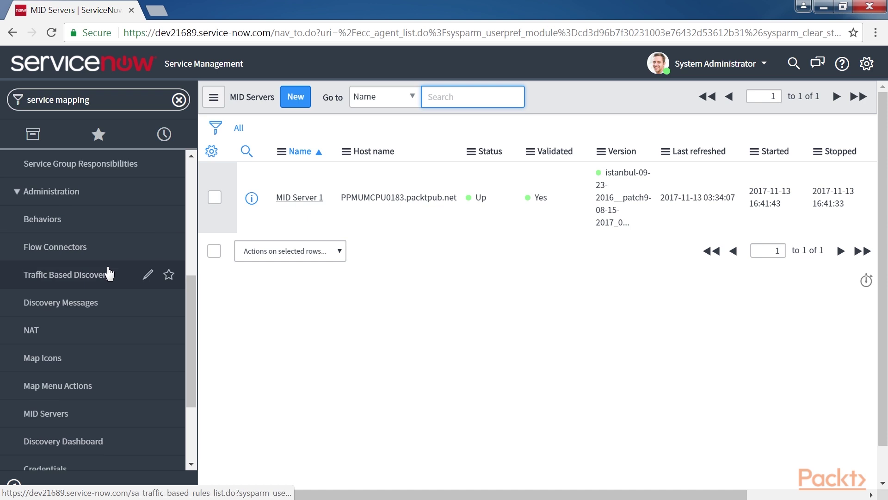
scroll(109, 273, "up", 2)
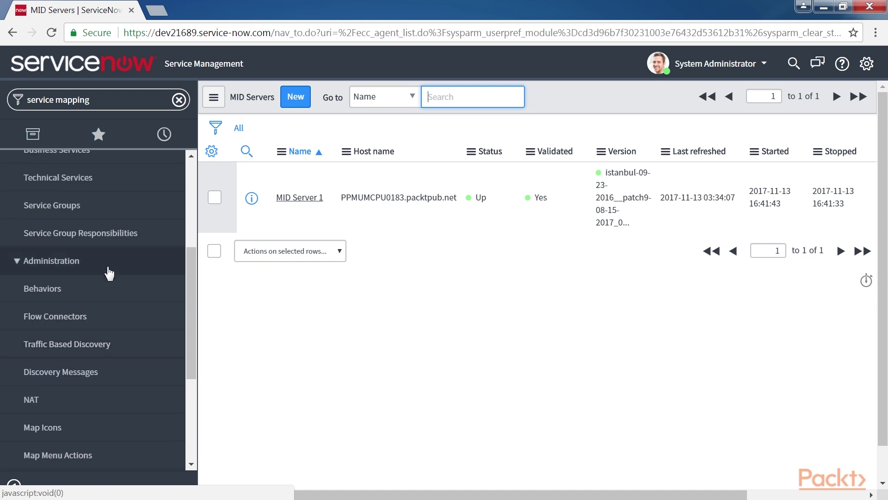
scroll(84, 343, "down", 6)
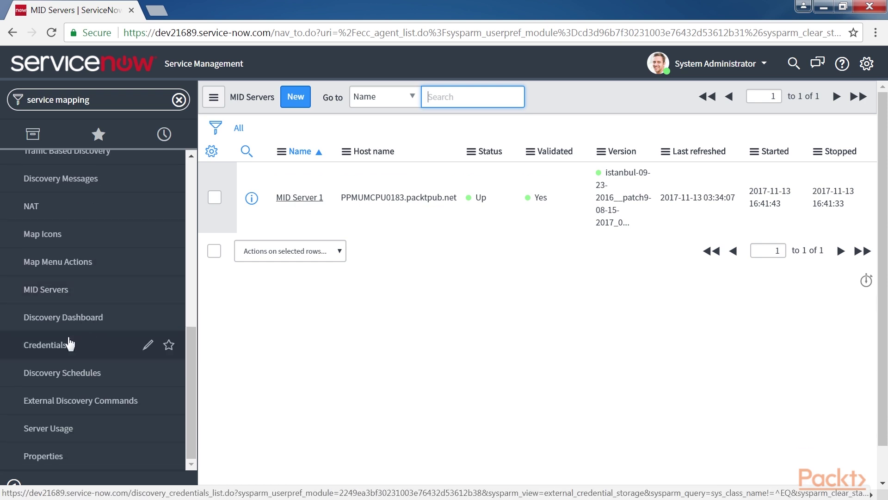
Step: Open the Credentials list and start a new credential to reach the type chooser
left_click(68, 344)
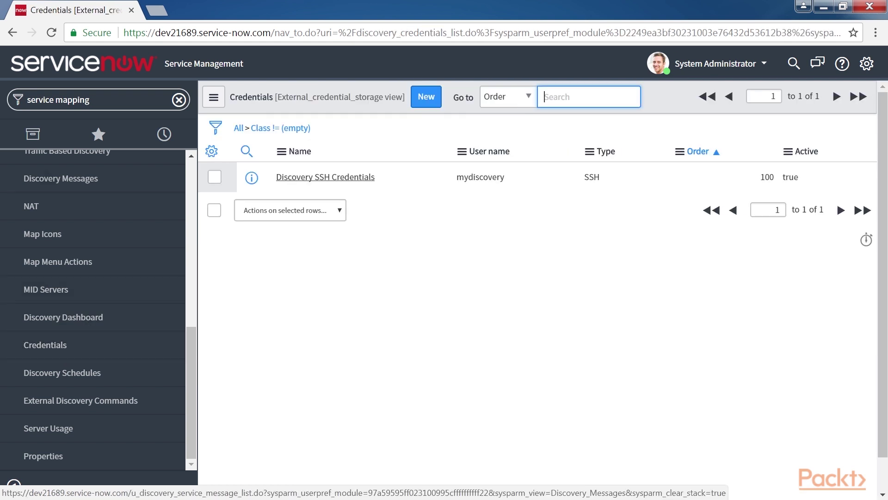
left_click(426, 99)
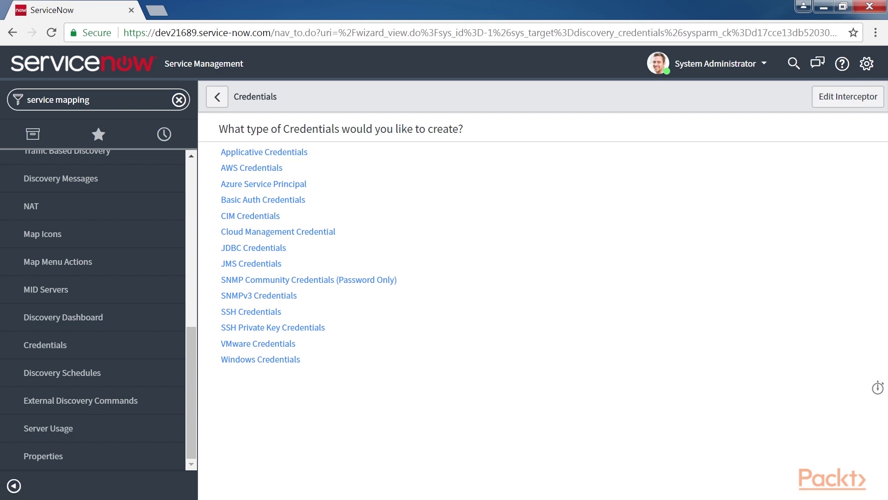
Step: Start a Windows credential named 'Service Mapping' applying to specific MID servers, choosing MID Server 1
left_click(280, 366)
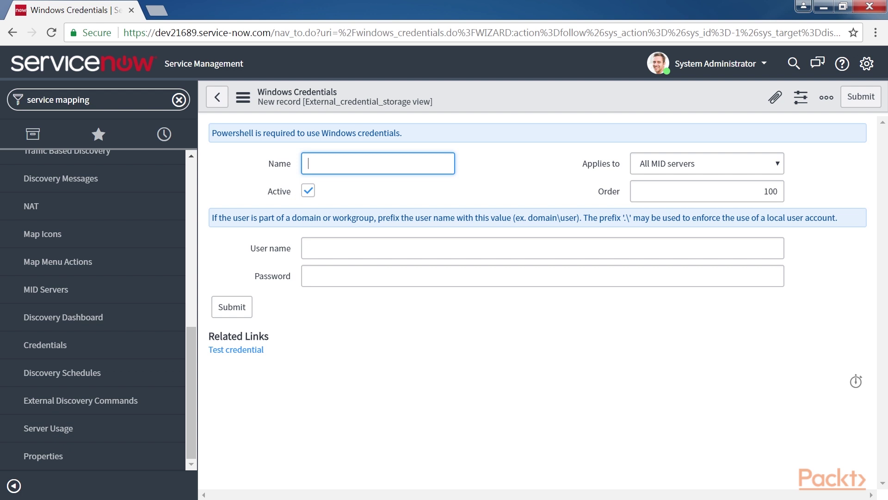
type("Service Mapping")
left_click(768, 163)
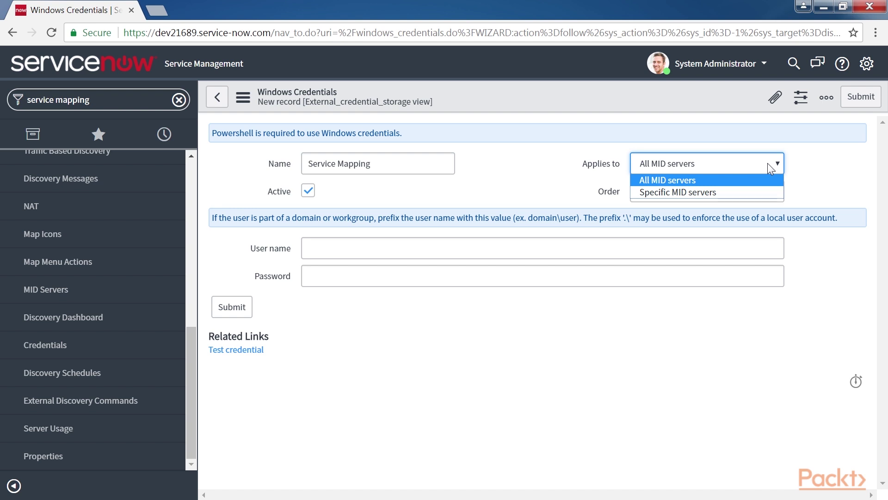
left_click(751, 194)
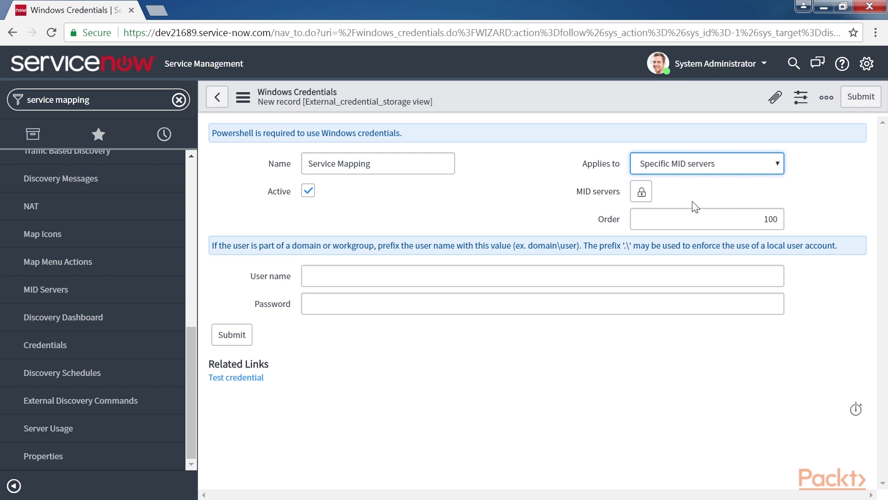
left_click(641, 192)
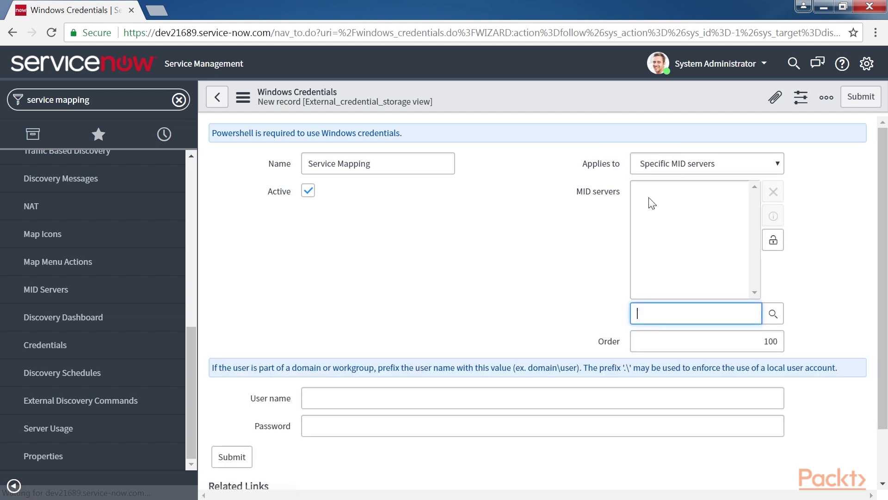
left_click(779, 320)
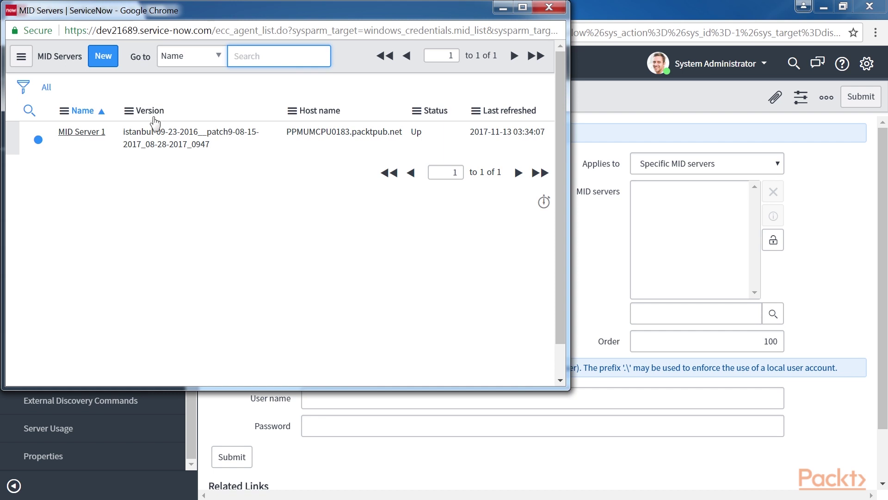
left_click(101, 138)
Step: Enter the account user name and password, confirm MID Server 1, and submit the credential
scroll(566, 320, "down", 1)
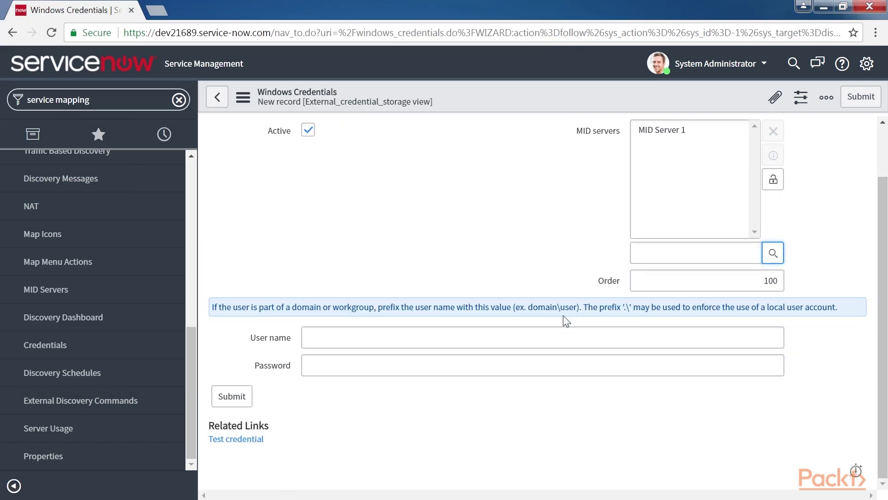
left_click(567, 337)
type("\\servicemapuser")
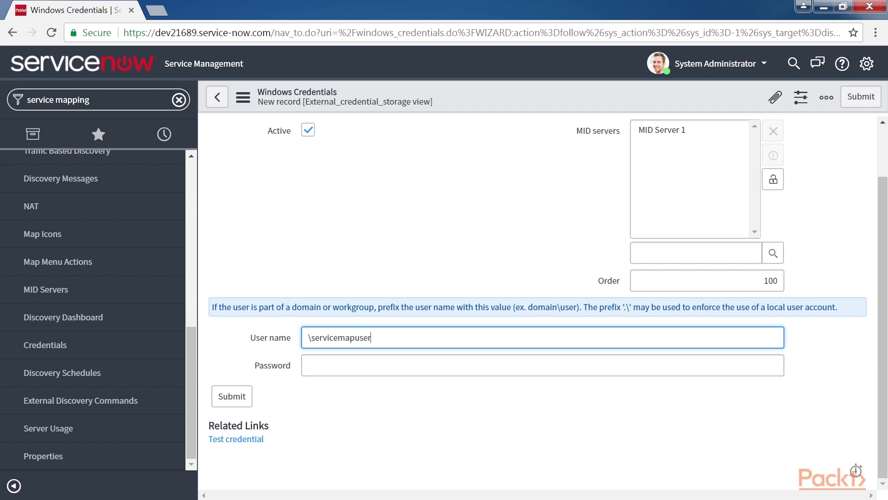
key("Tab")
type("•••••••••")
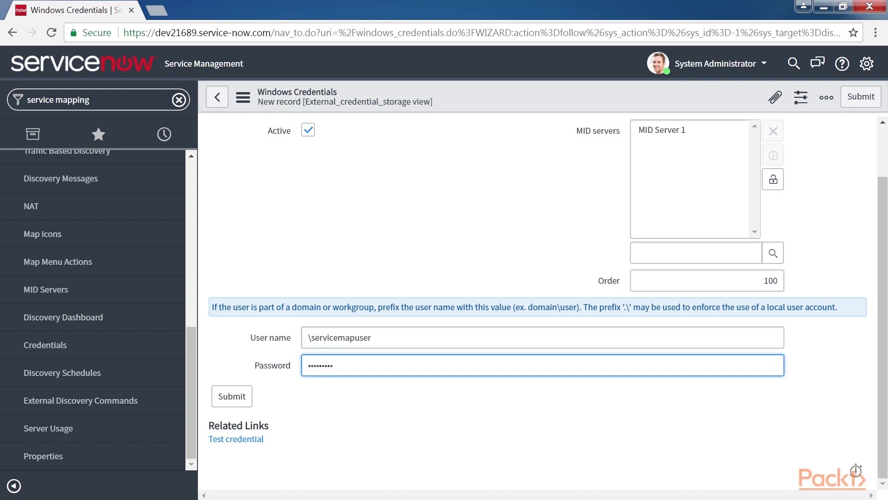
scroll(813, 232, "up", 1)
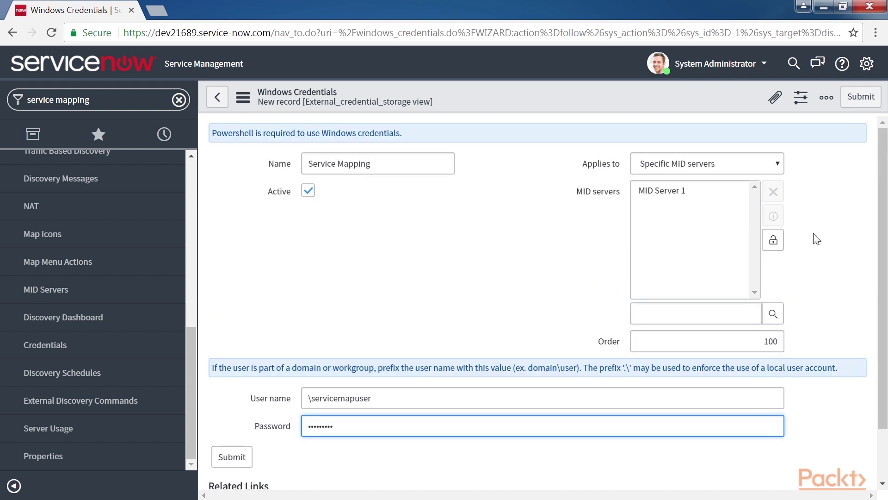
left_click(780, 245)
left_click(357, 306)
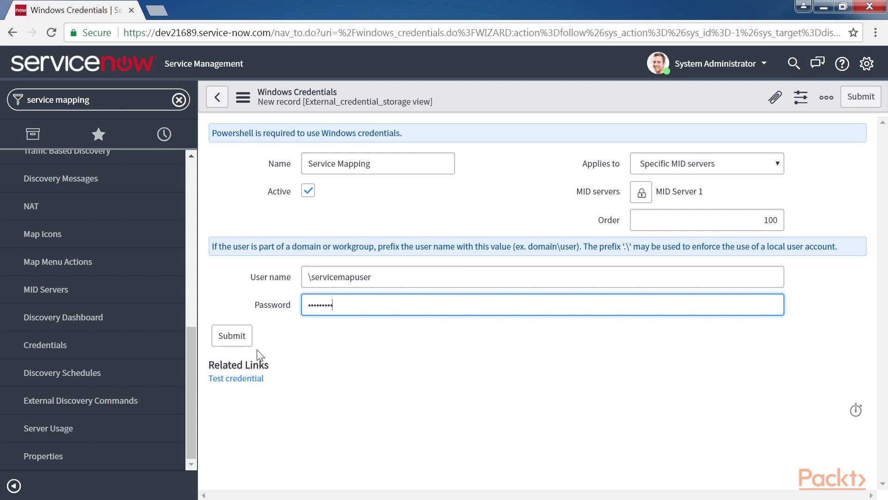
left_click(247, 342)
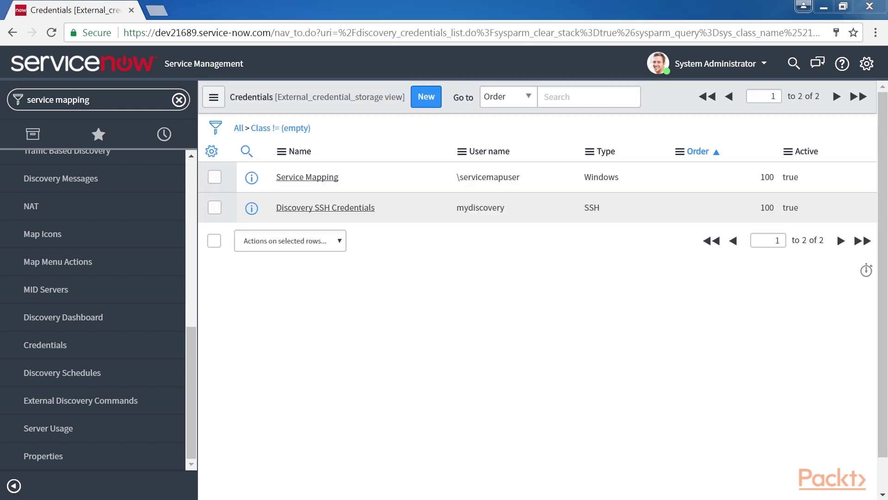